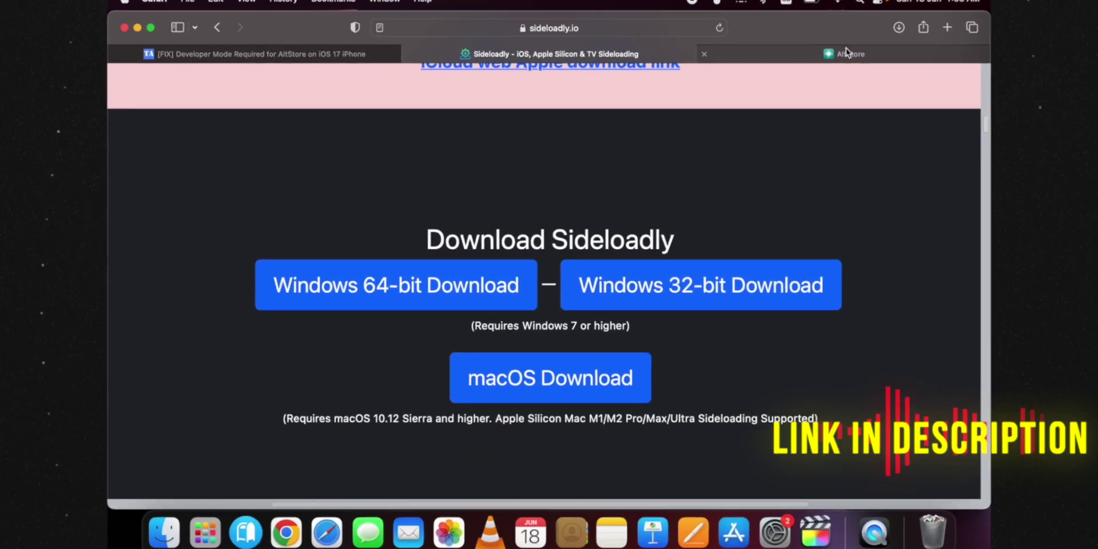
Open SideloadlySetup.dmg from Downloads and drag Sideloadly into the Applications folder
click(883, 38)
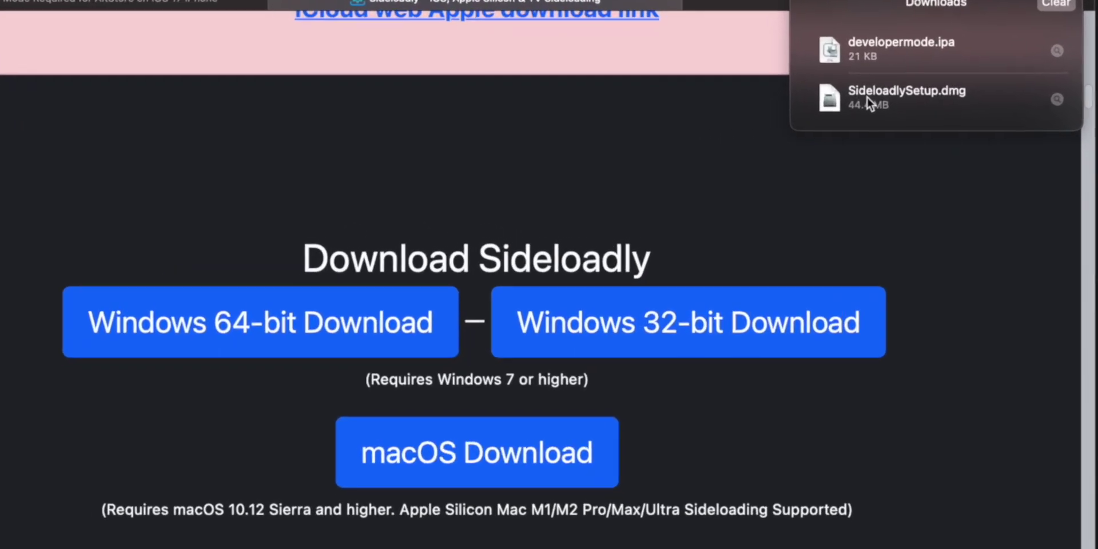
double_click(870, 95)
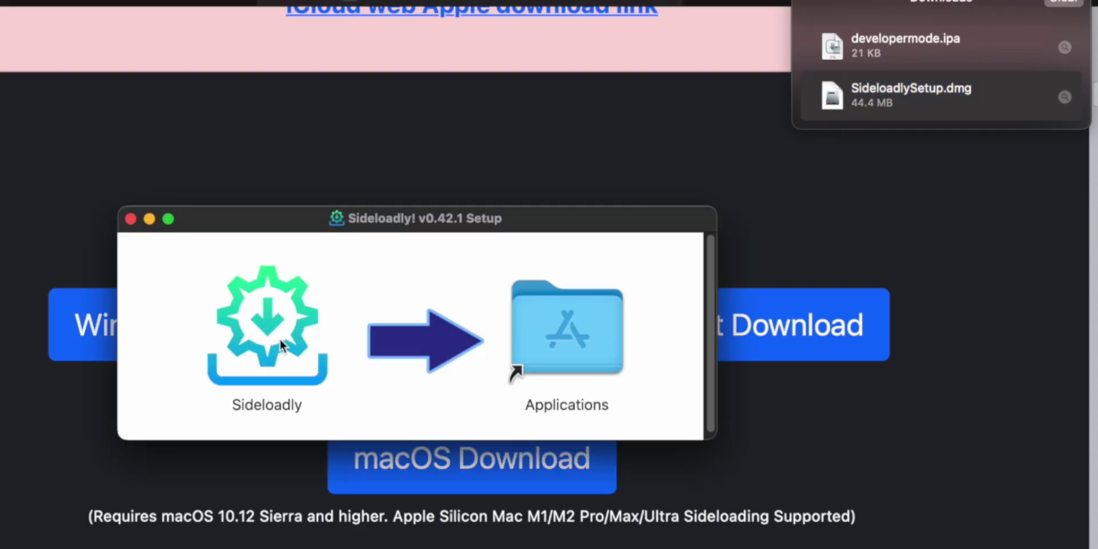
drag(273, 339, 557, 336)
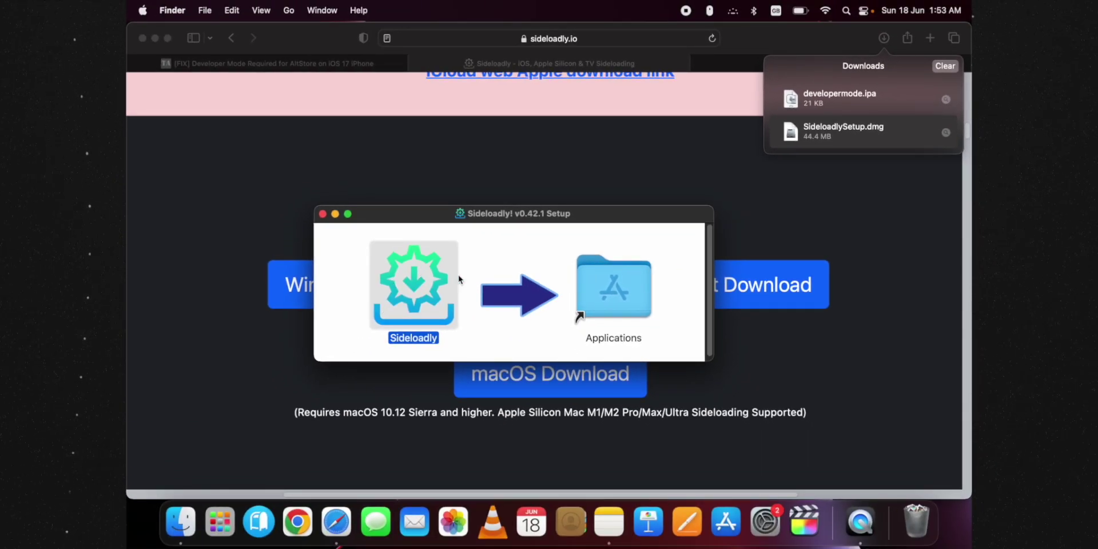
Find Sideloadly in Applications and try launching it, triggering the unverified-developer warning
double_click(616, 293)
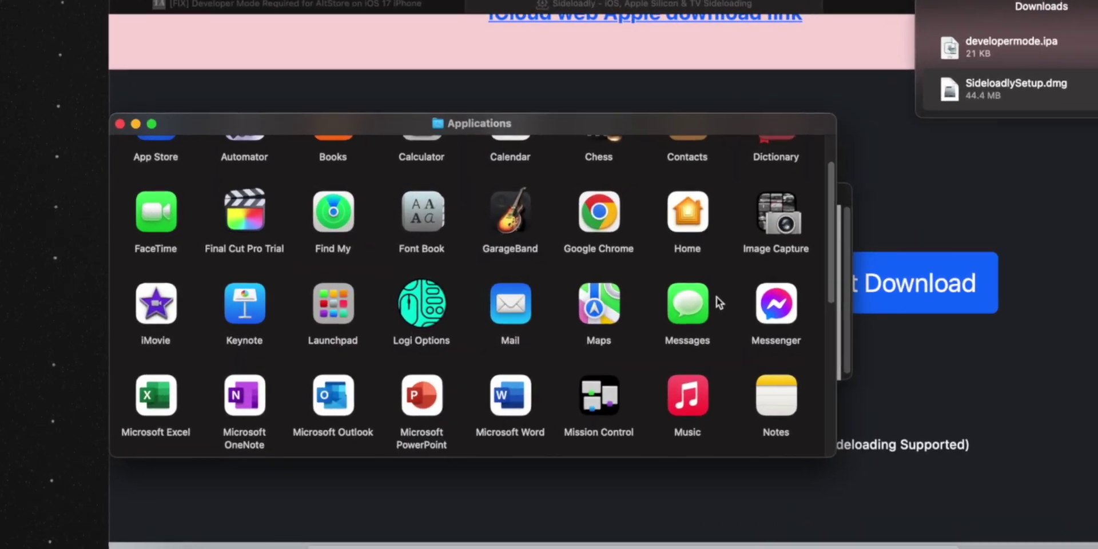
scroll(287, 312, up, 2)
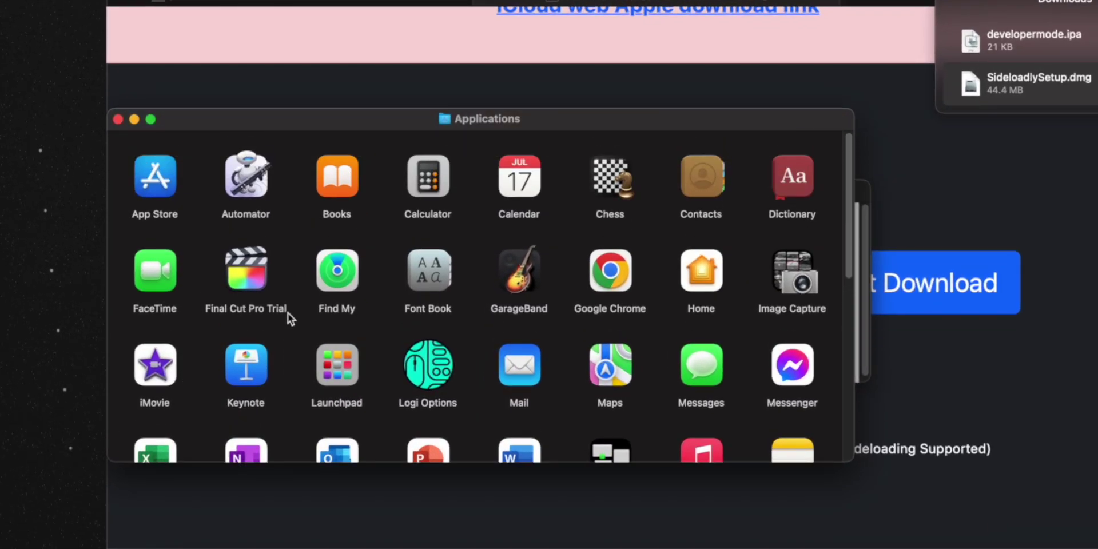
scroll(287, 314, down, 2)
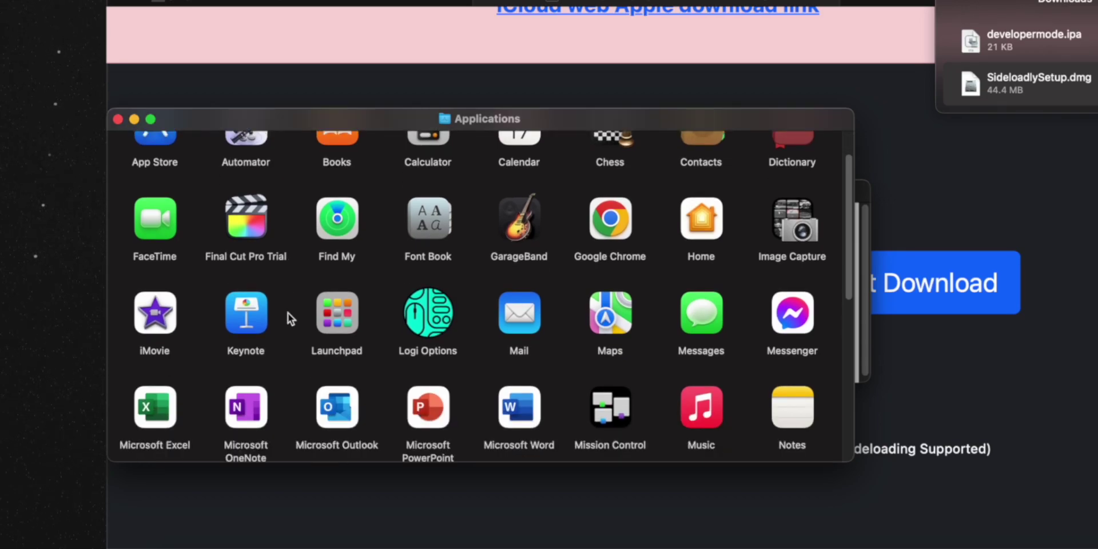
scroll(471, 385, down, 10)
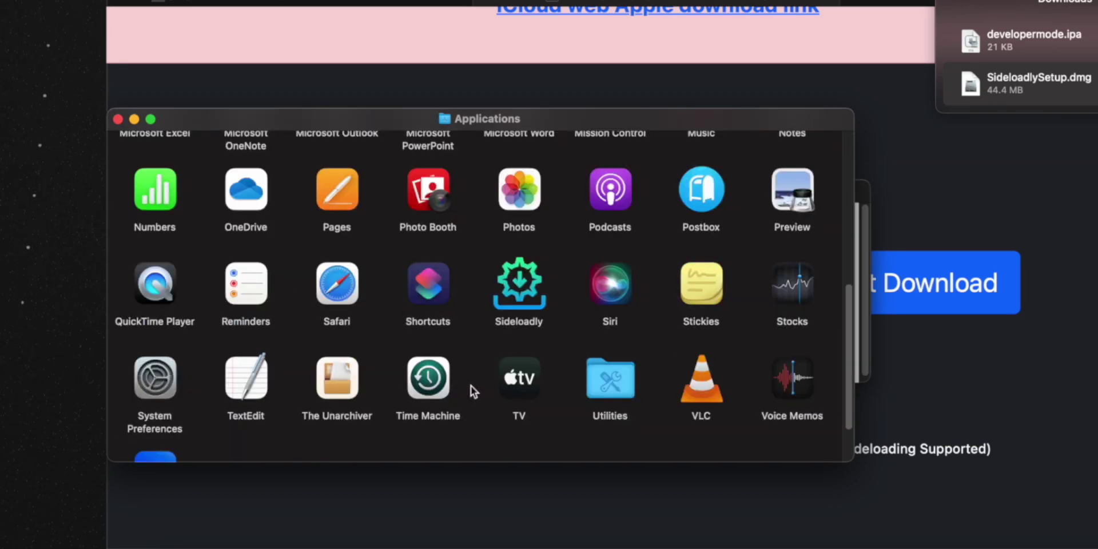
click(516, 292)
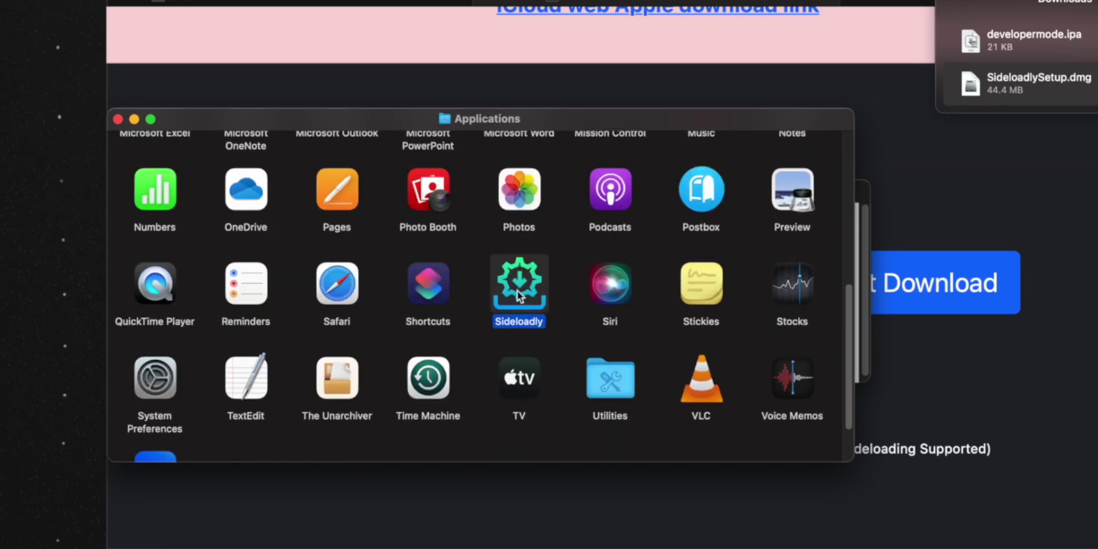
double_click(517, 291)
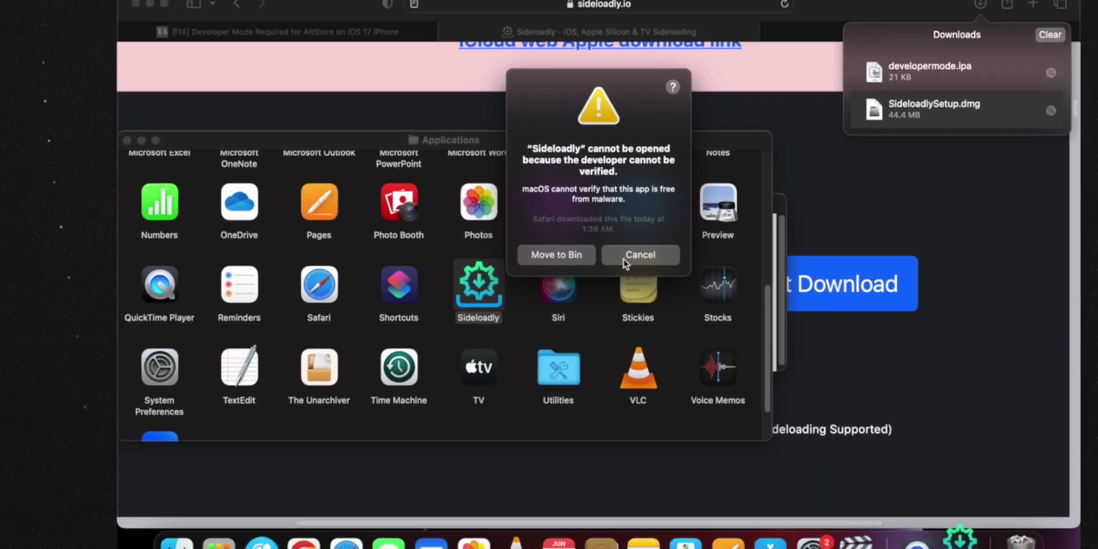
Allow Sideloadly via Security & Privacy's Open Anyway with the admin password, then launch it
click(684, 255)
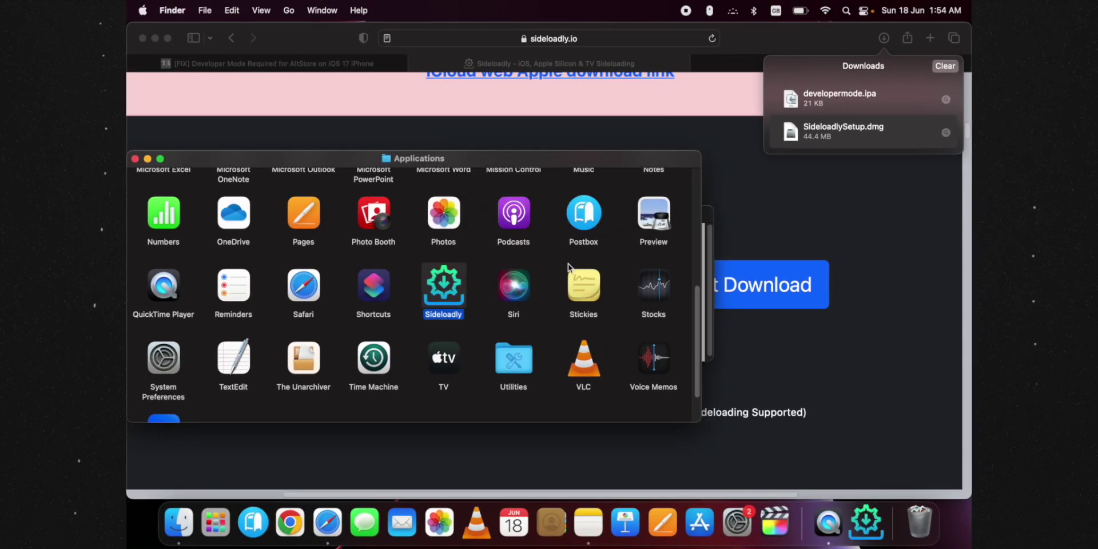
click(746, 521)
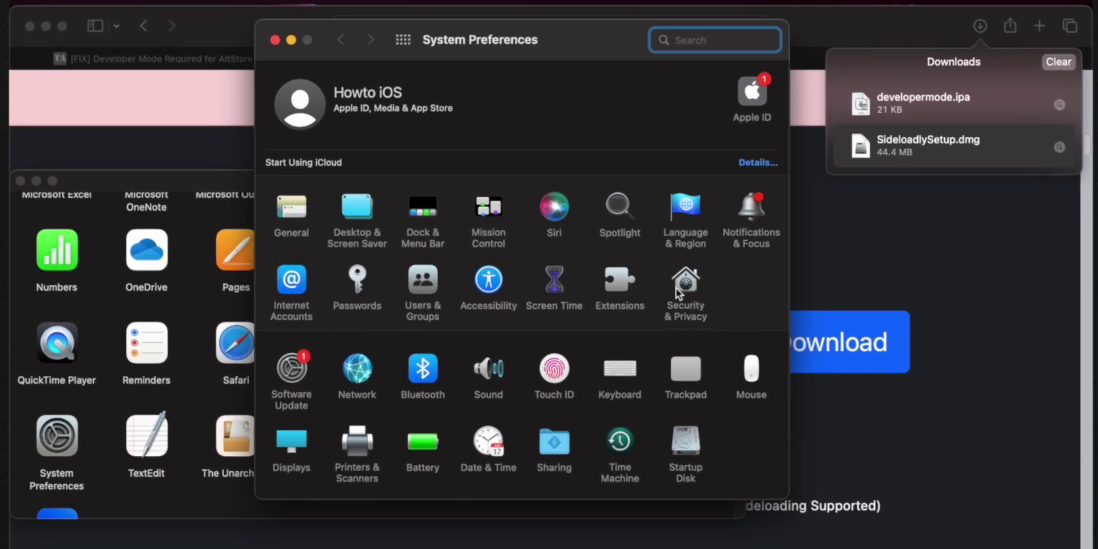
click(675, 288)
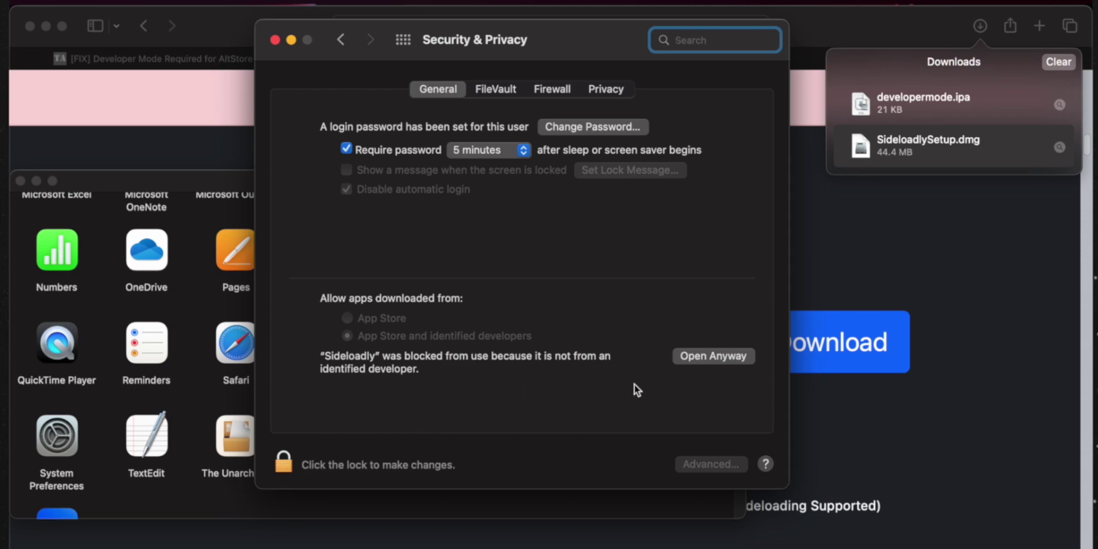
click(692, 359)
text(•)
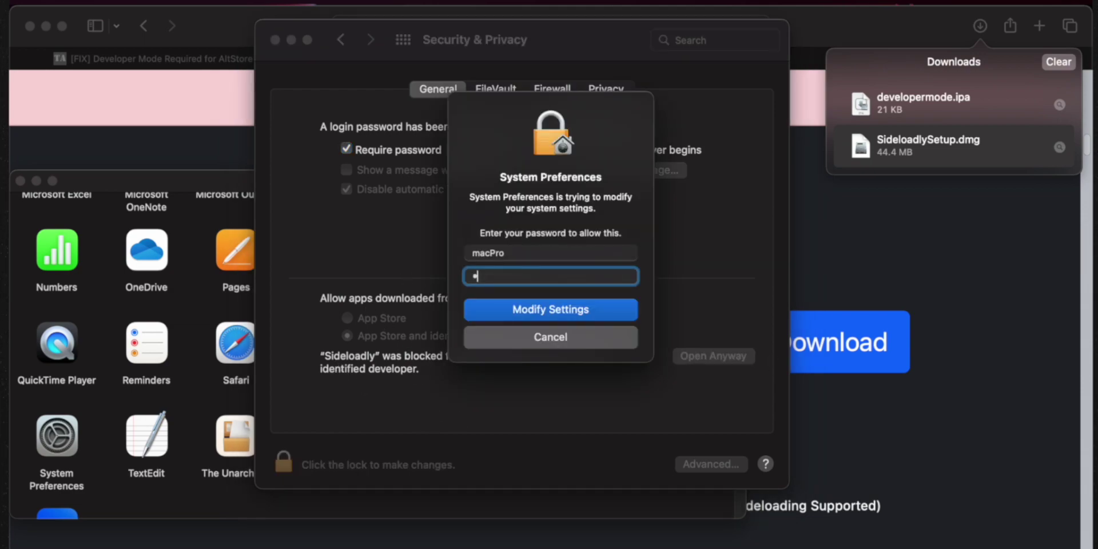
text(•••)
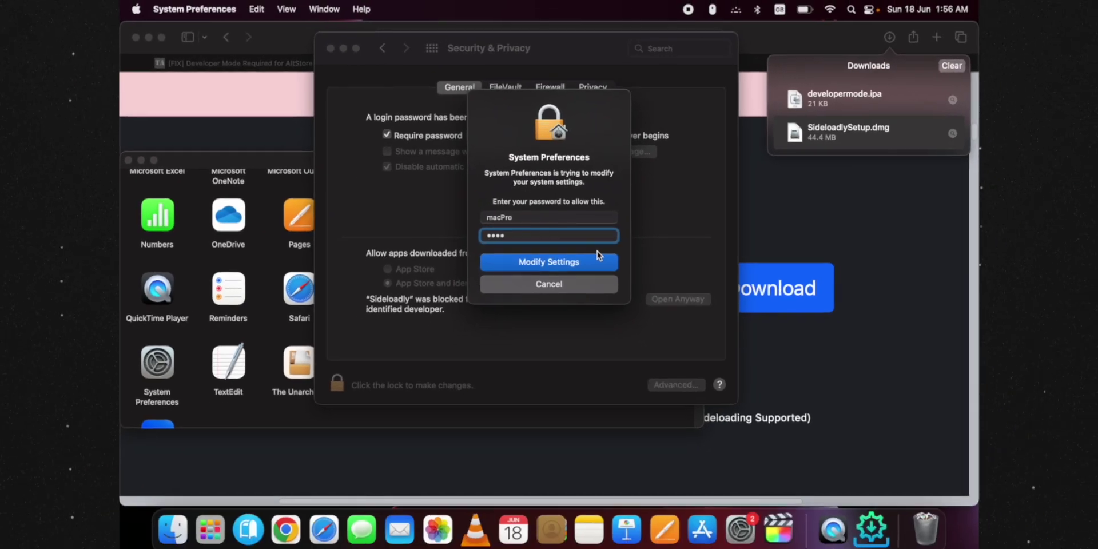
click(610, 307)
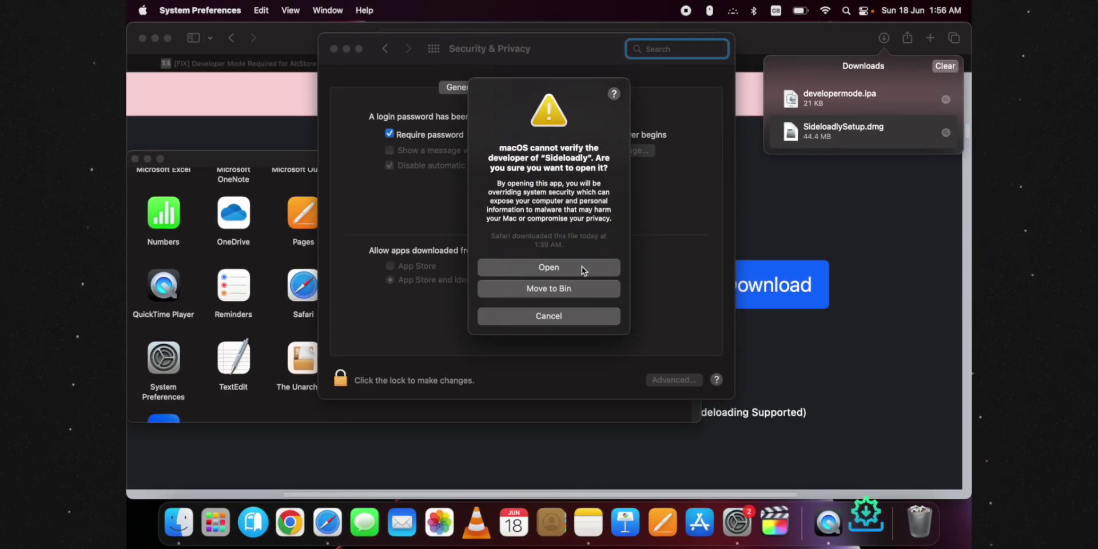
click(582, 266)
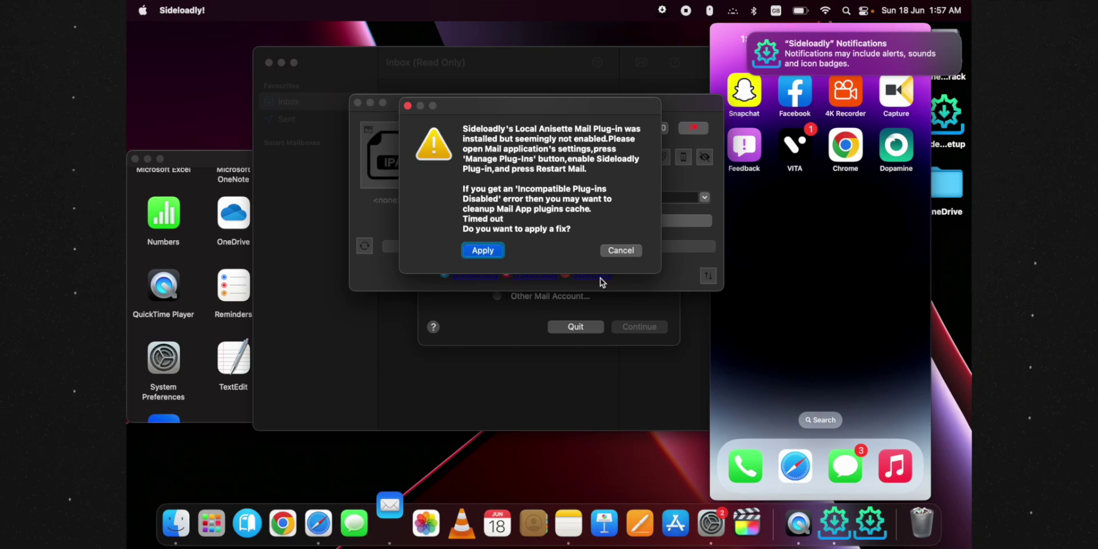
Start adding a Google account in Mail
click(493, 256)
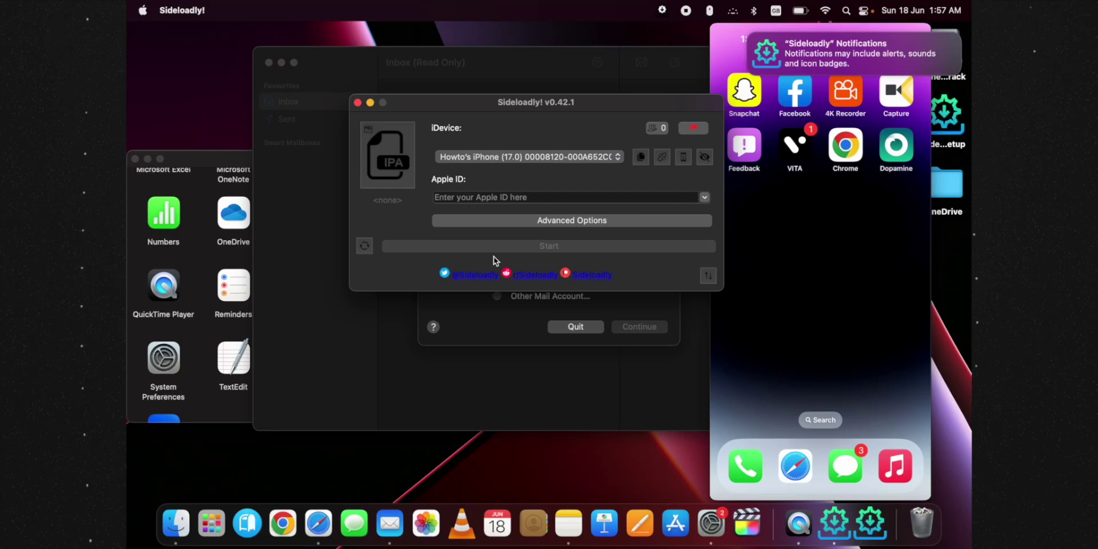
click(387, 504)
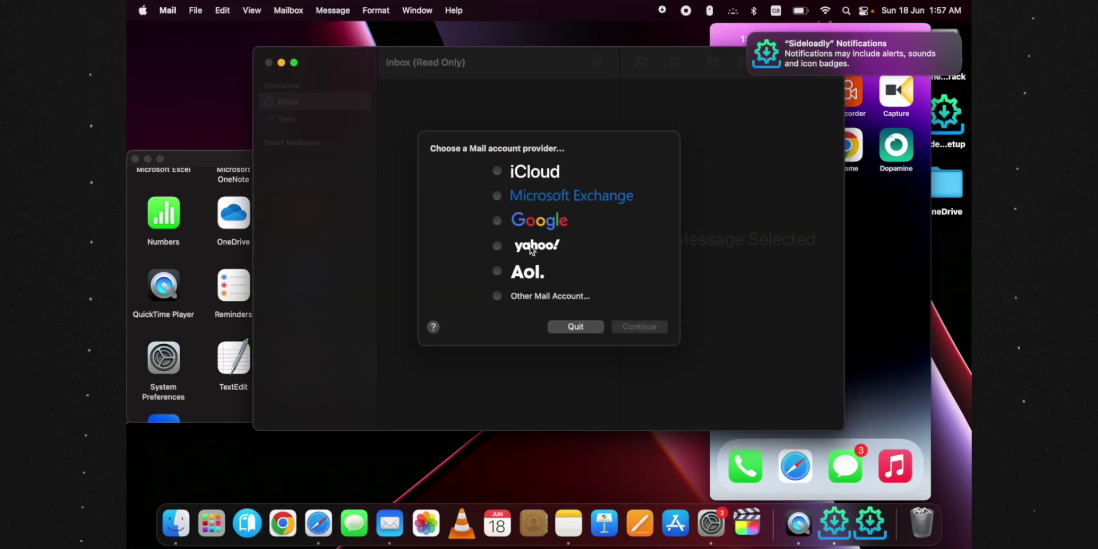
click(526, 227)
click(633, 326)
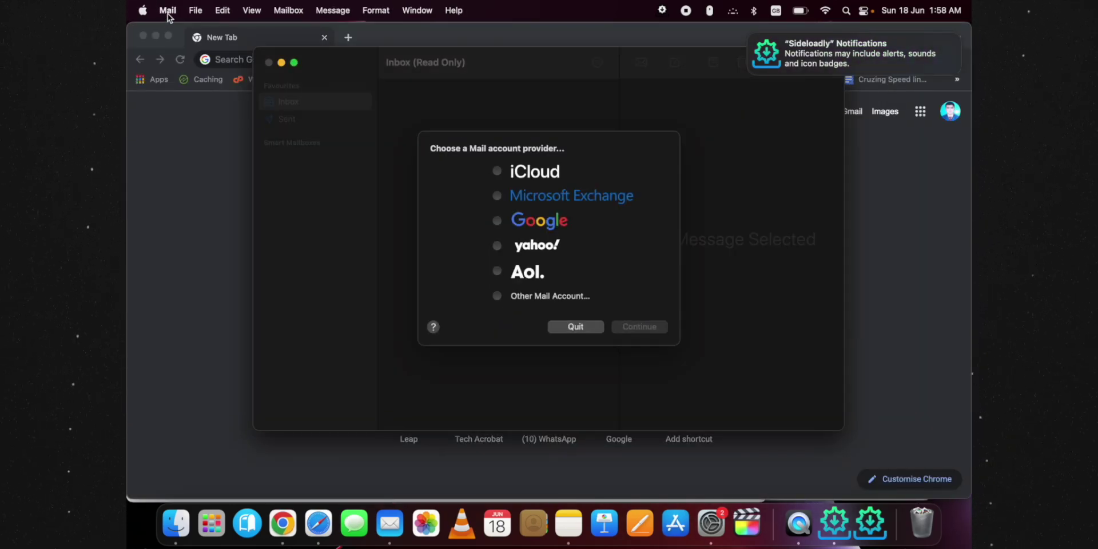
click(168, 12)
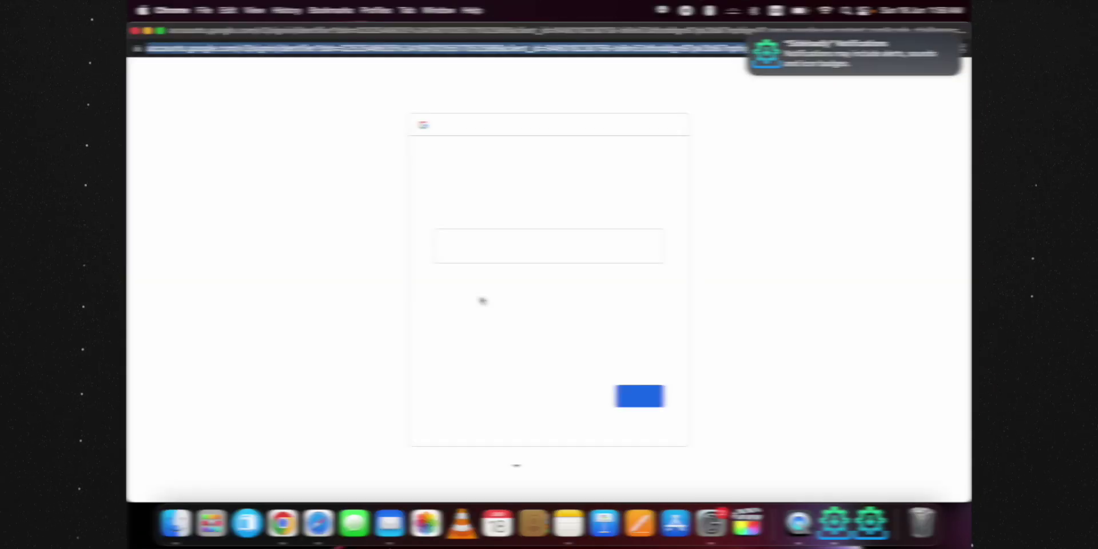
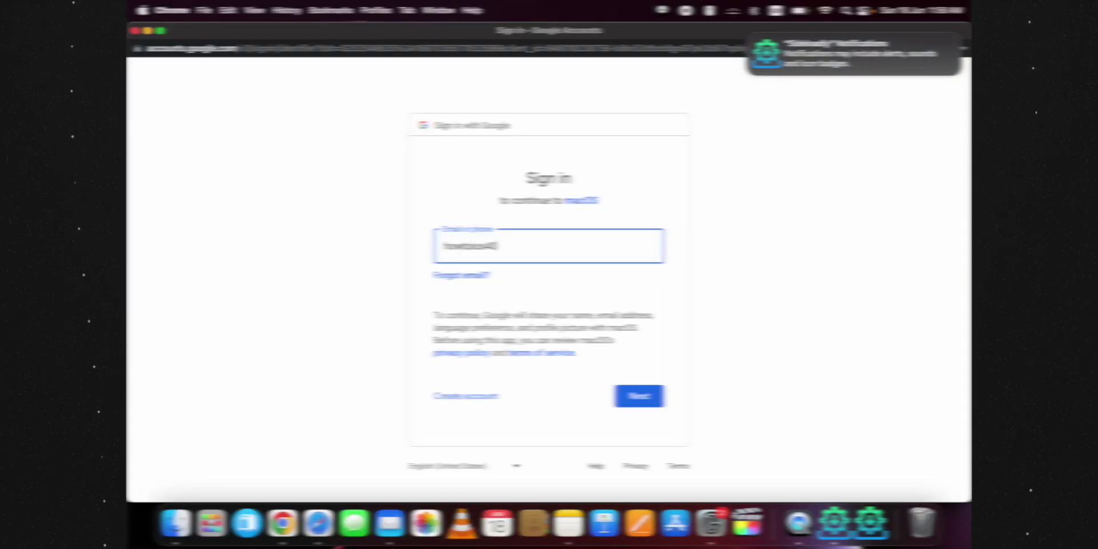
click(639, 396)
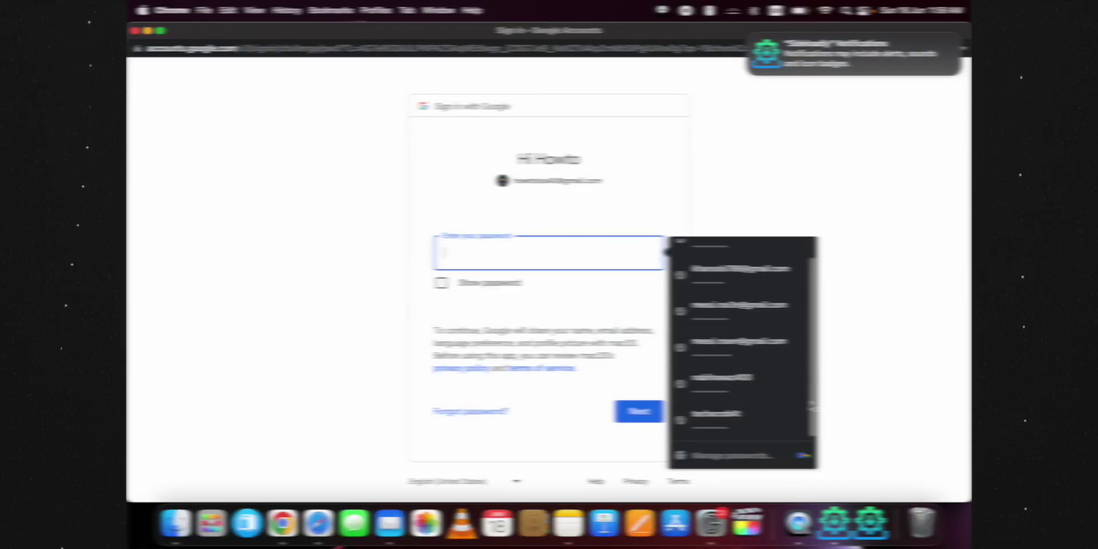
text(password)
key(Return)
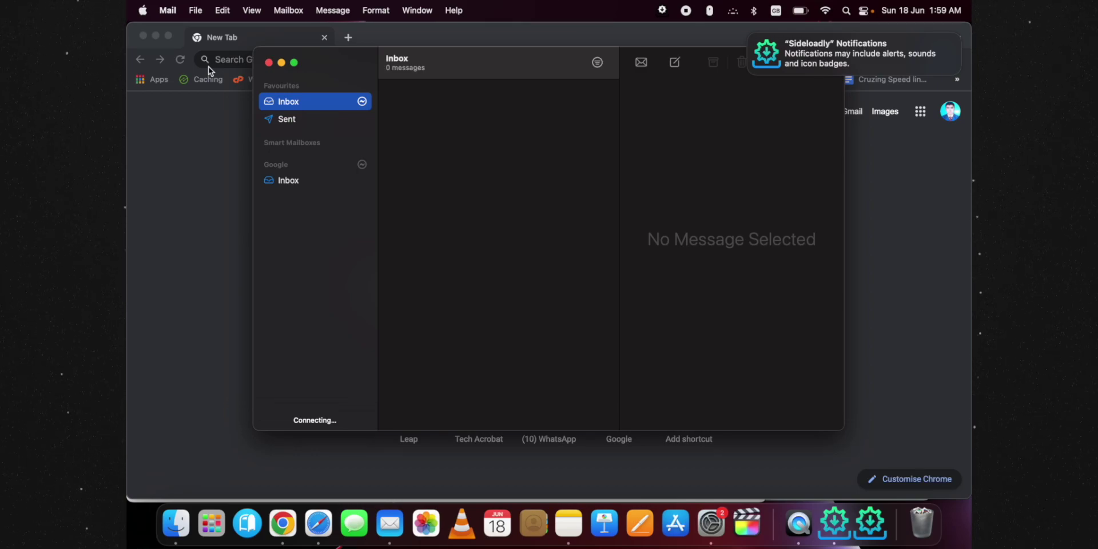
Enable SideloadlyPlugin.mailbundle with file access, restart Mail, and minimize the Chrome and Mail windows
click(168, 11)
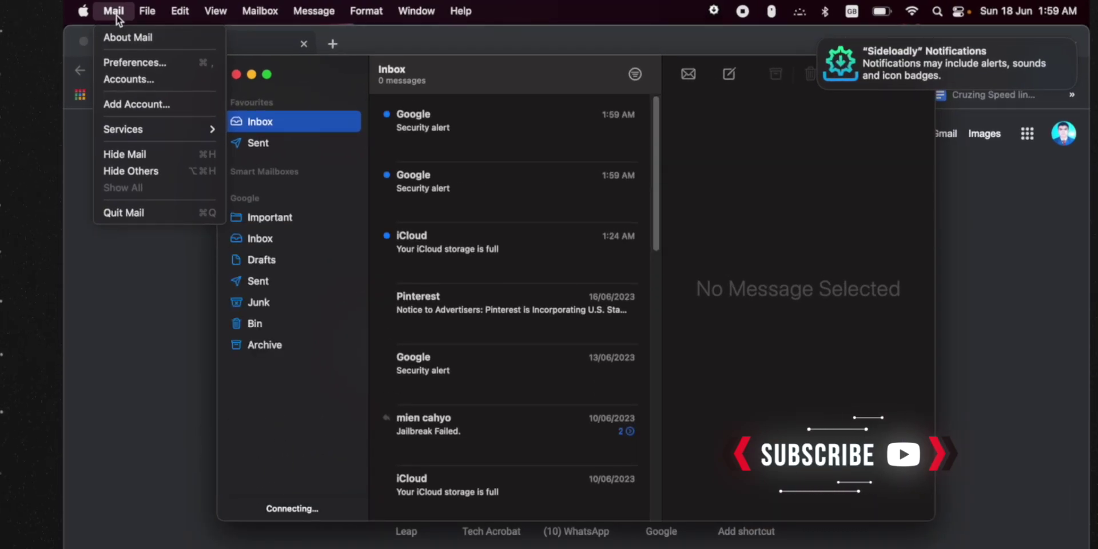
click(119, 61)
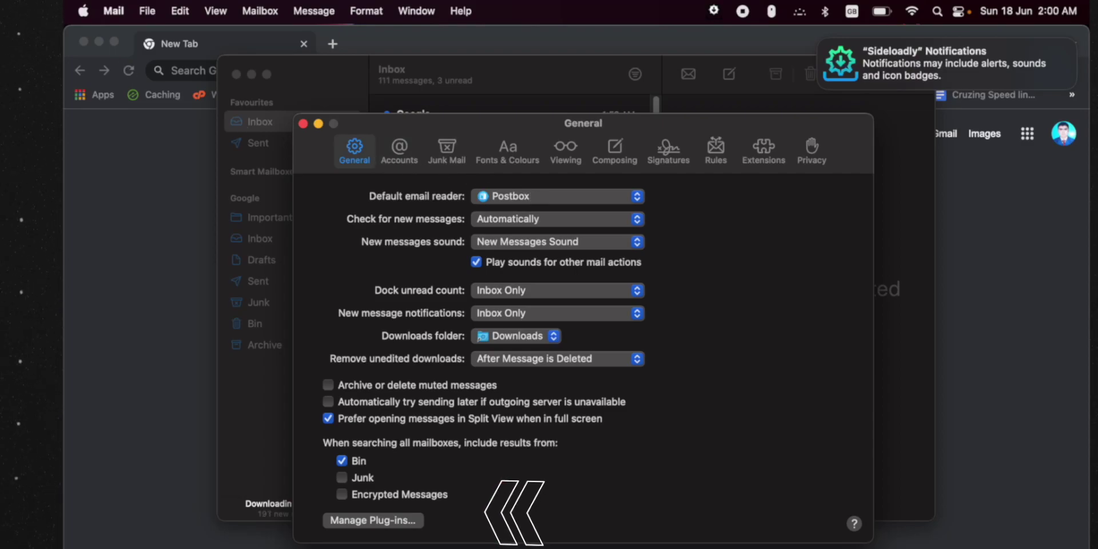
click(361, 521)
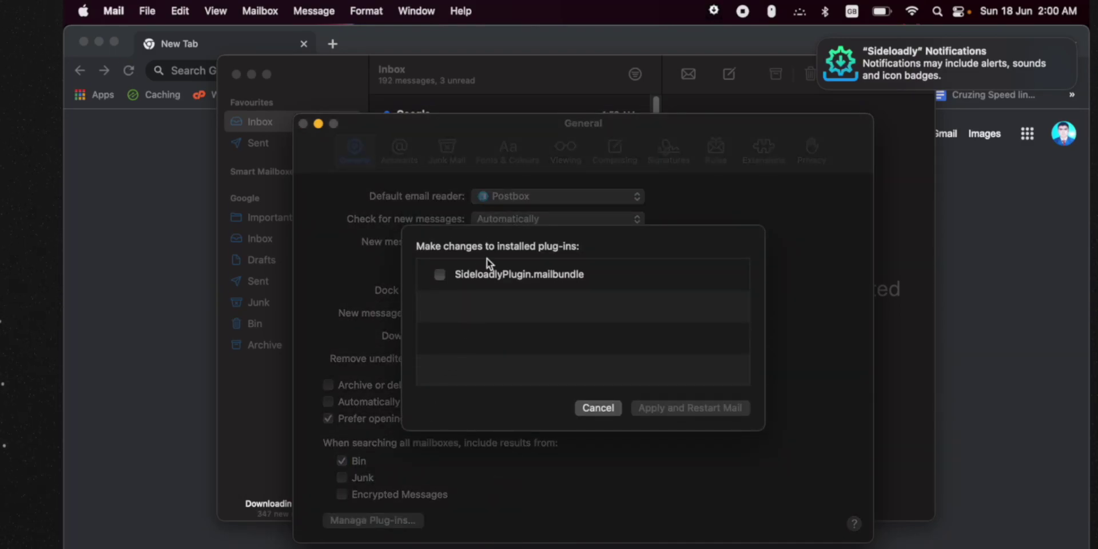
click(438, 275)
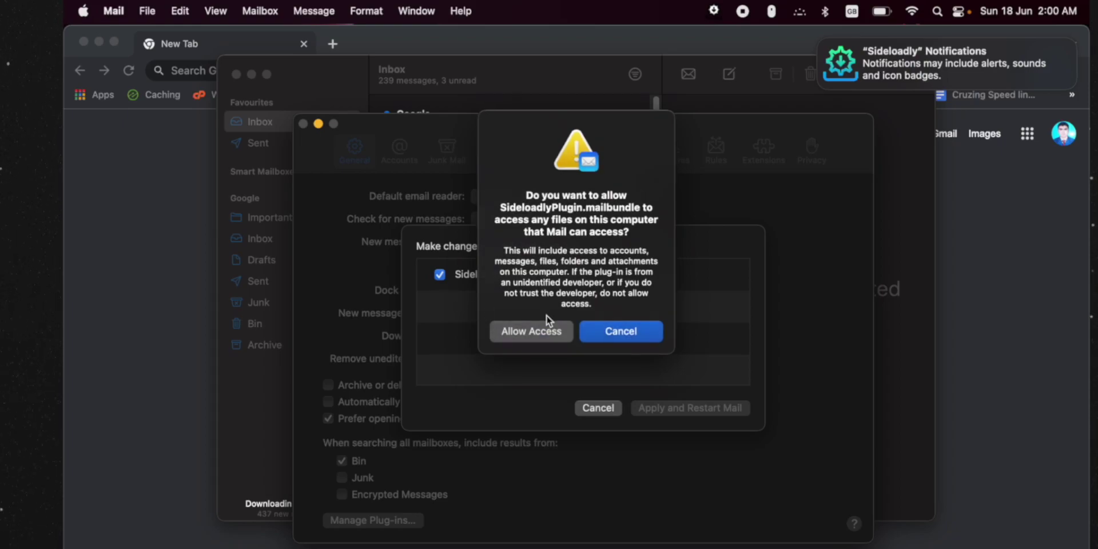
click(557, 333)
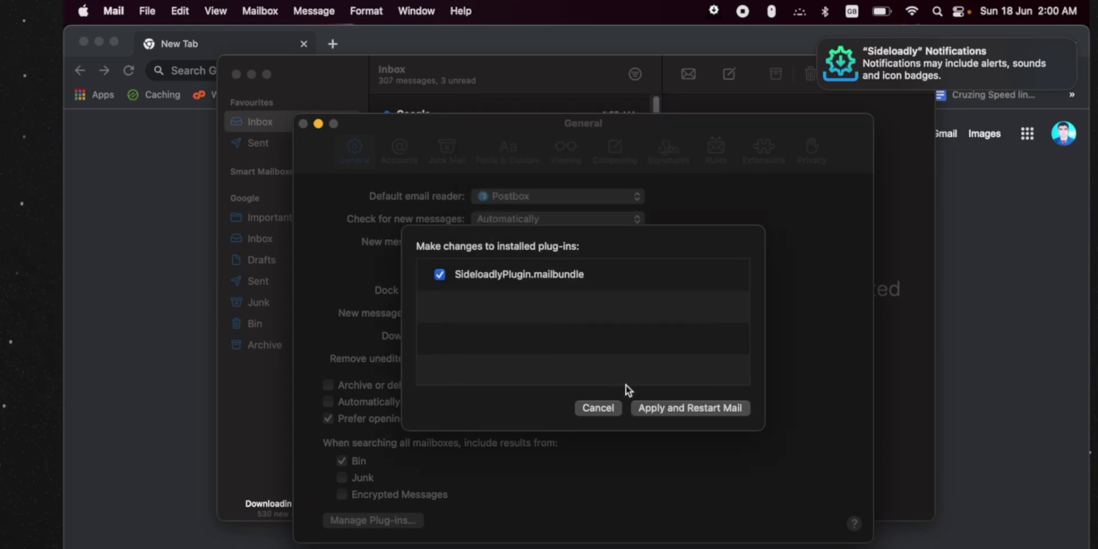
click(664, 413)
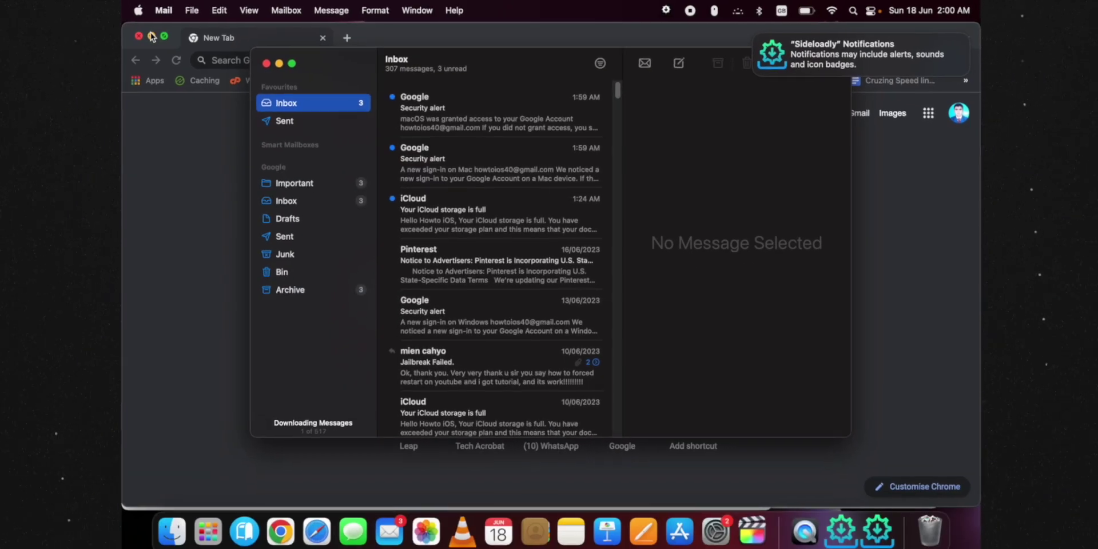
click(151, 36)
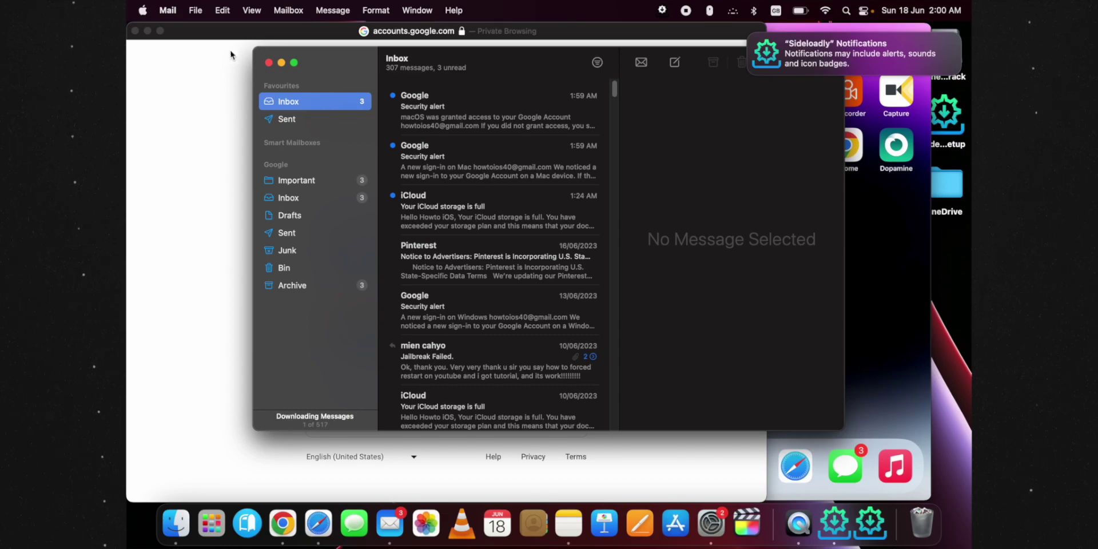
click(281, 62)
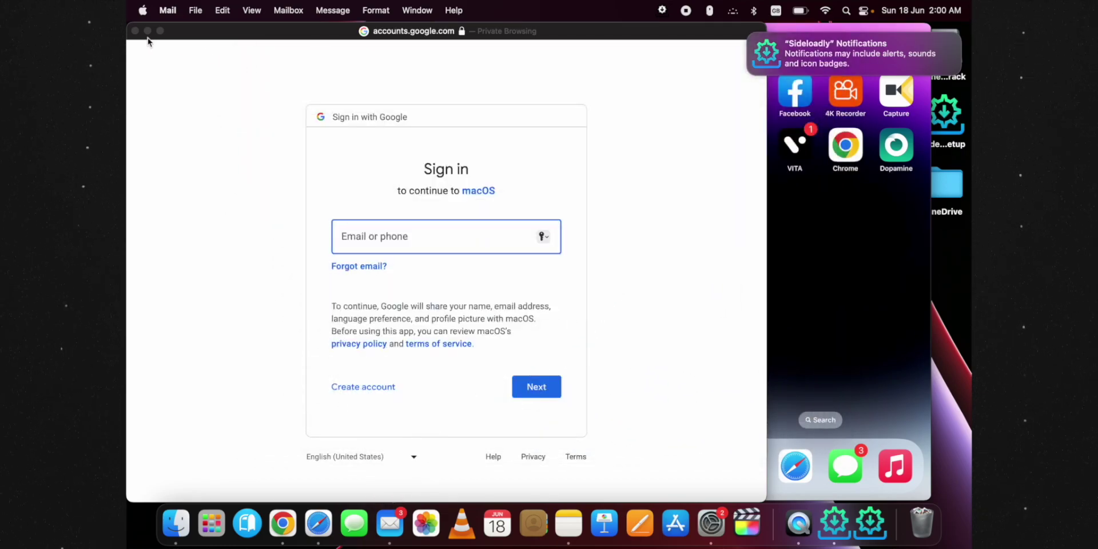
Close the Safari private window showing the Google sign-in page
click(135, 31)
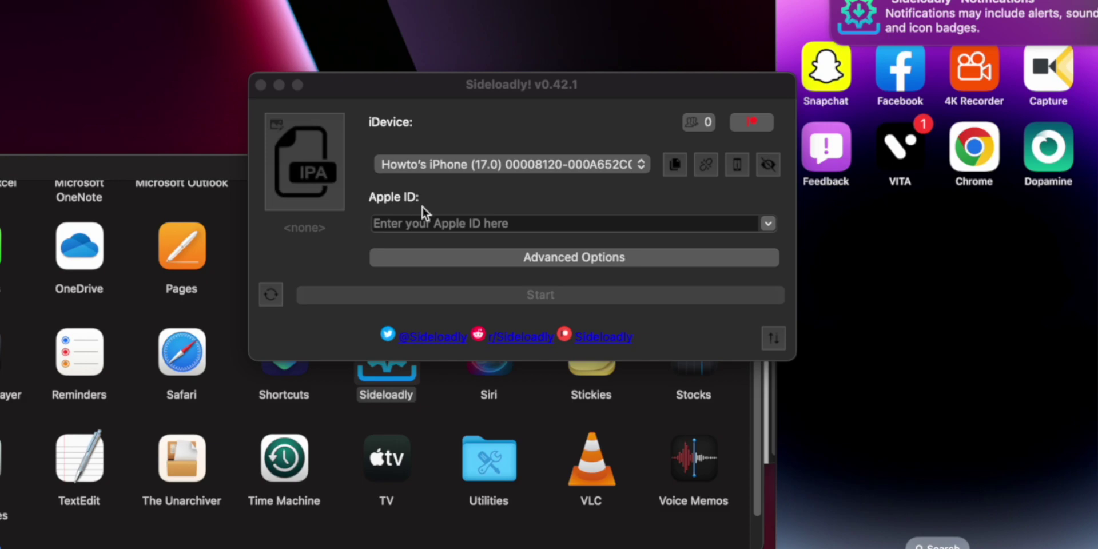
click(425, 220)
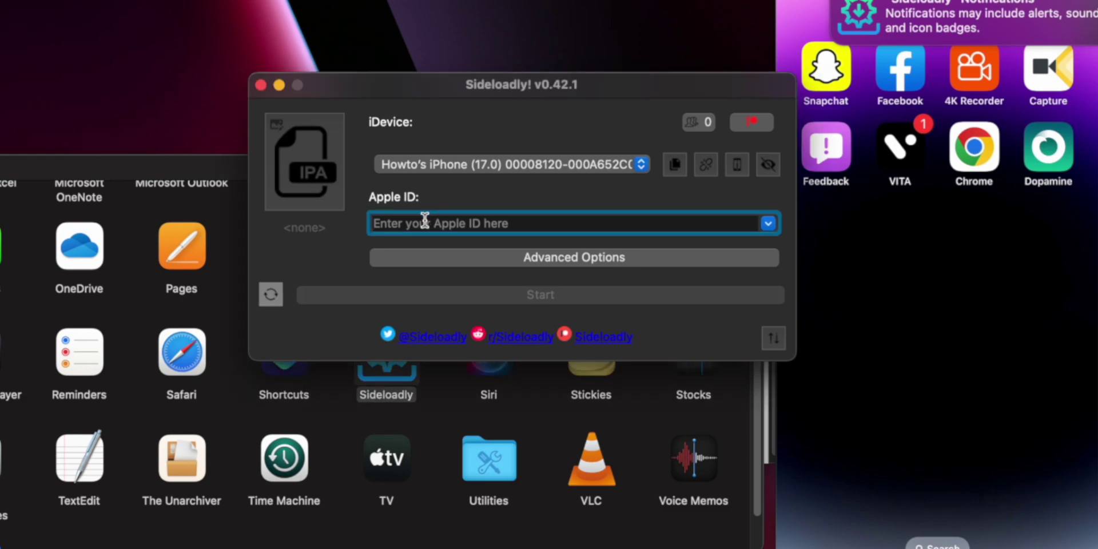
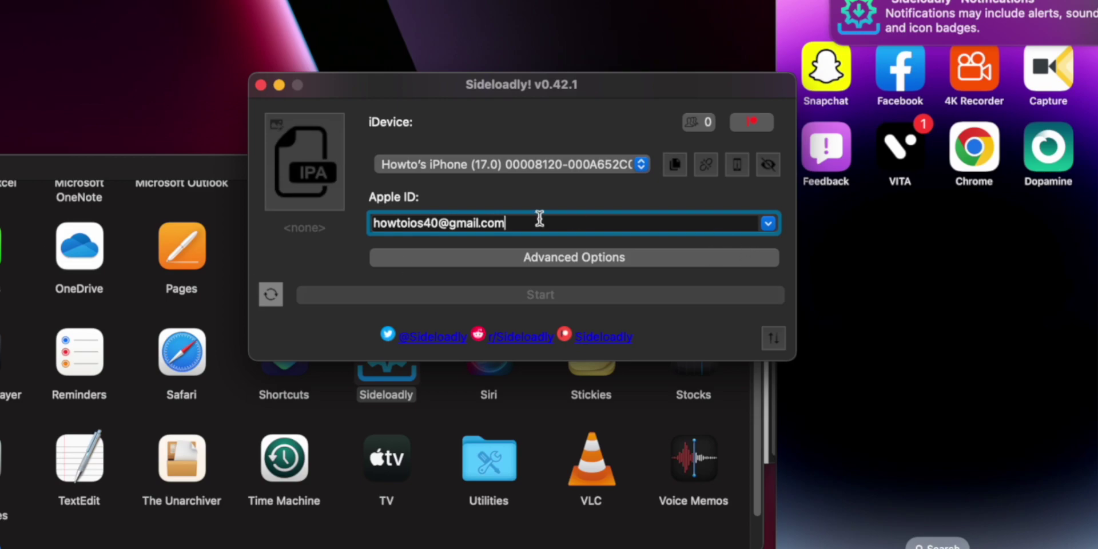
click(234, 212)
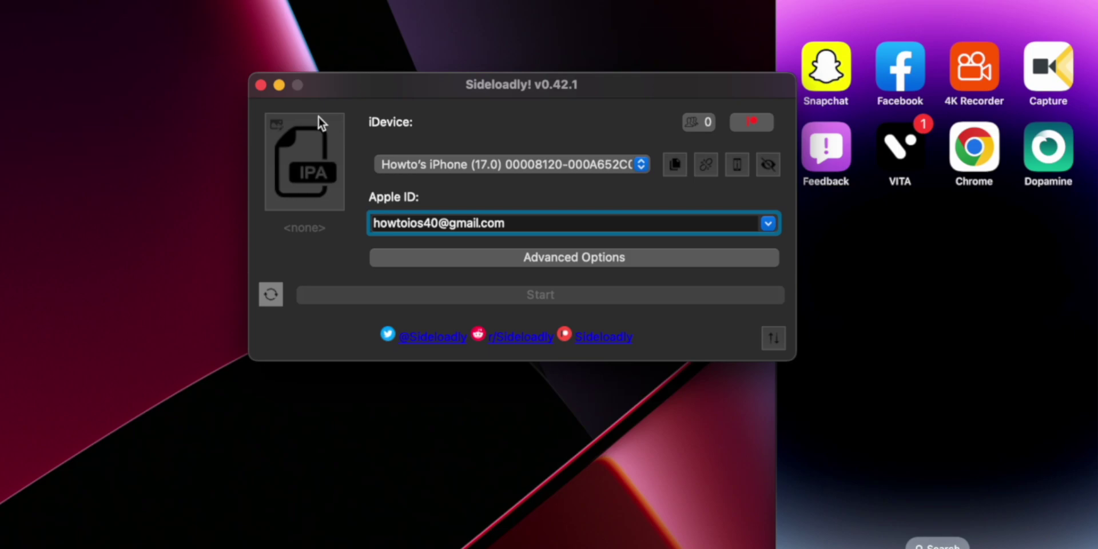
Choose developermode.ipa from Downloads as the IPA to sideload
click(319, 164)
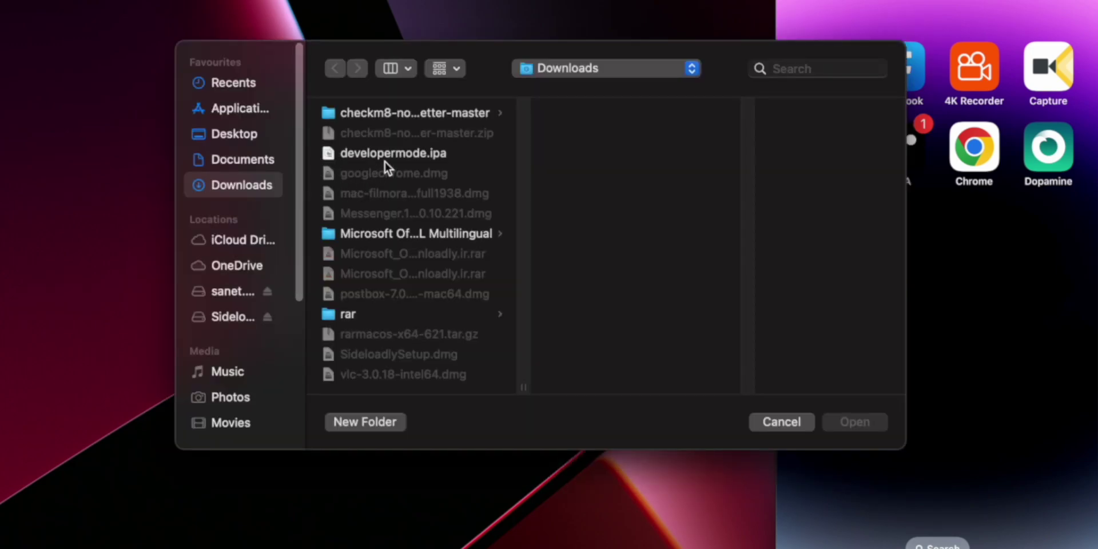
click(408, 158)
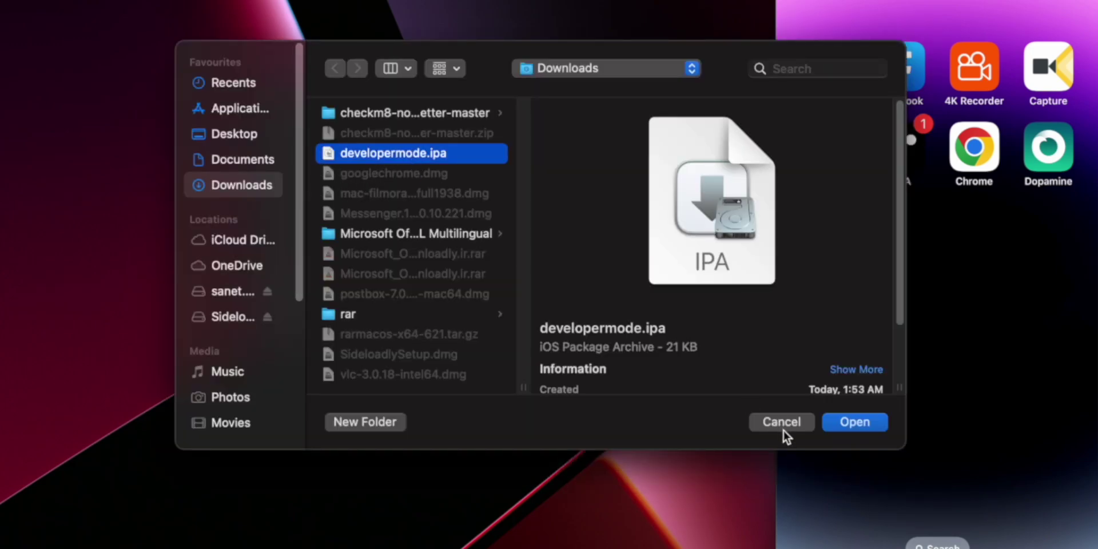
click(863, 423)
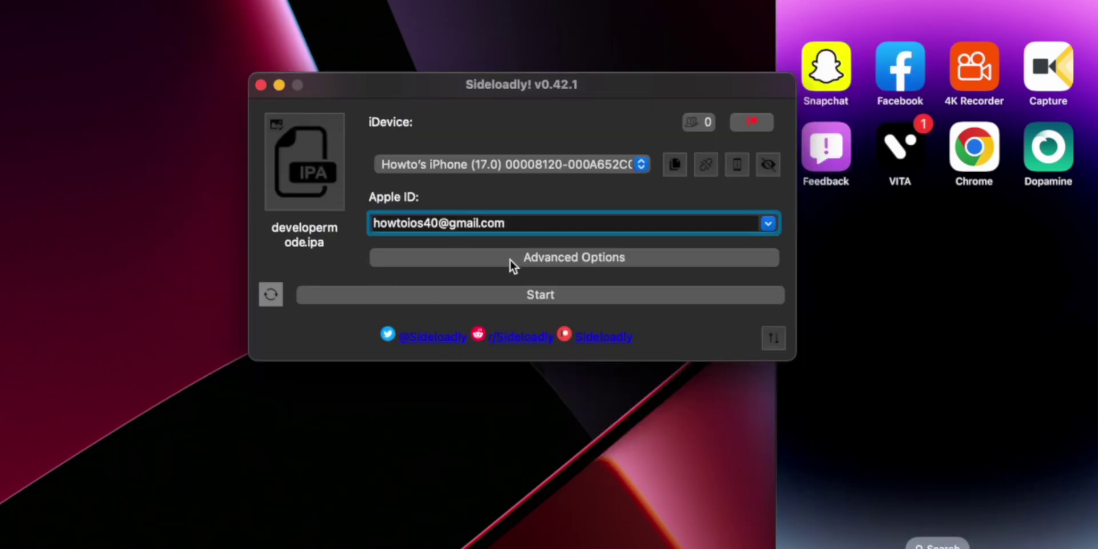
Start sideloading and submit the Apple ID password
click(484, 294)
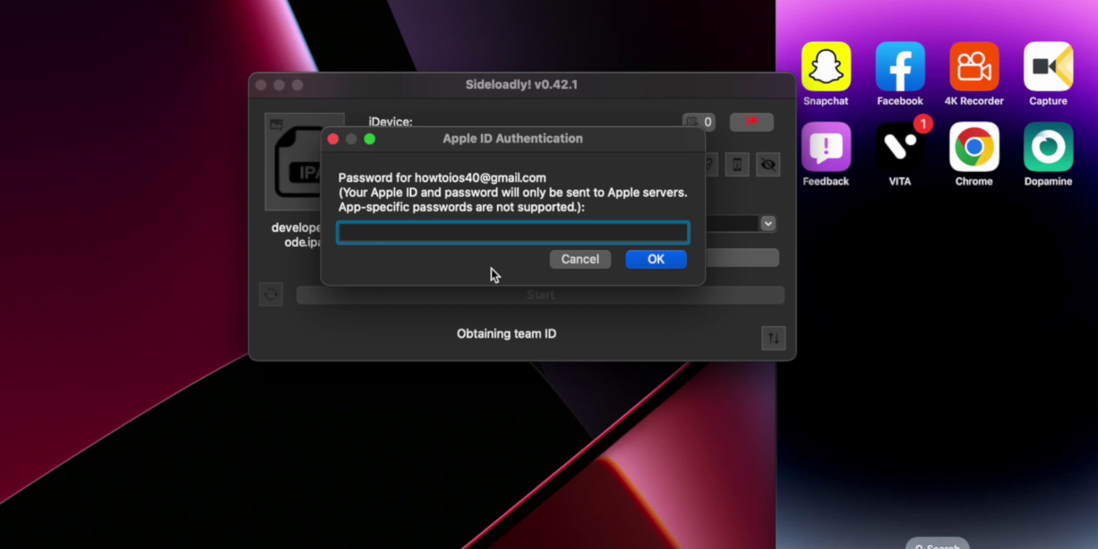
text(aaaa)
text(aaaaa)
click(662, 259)
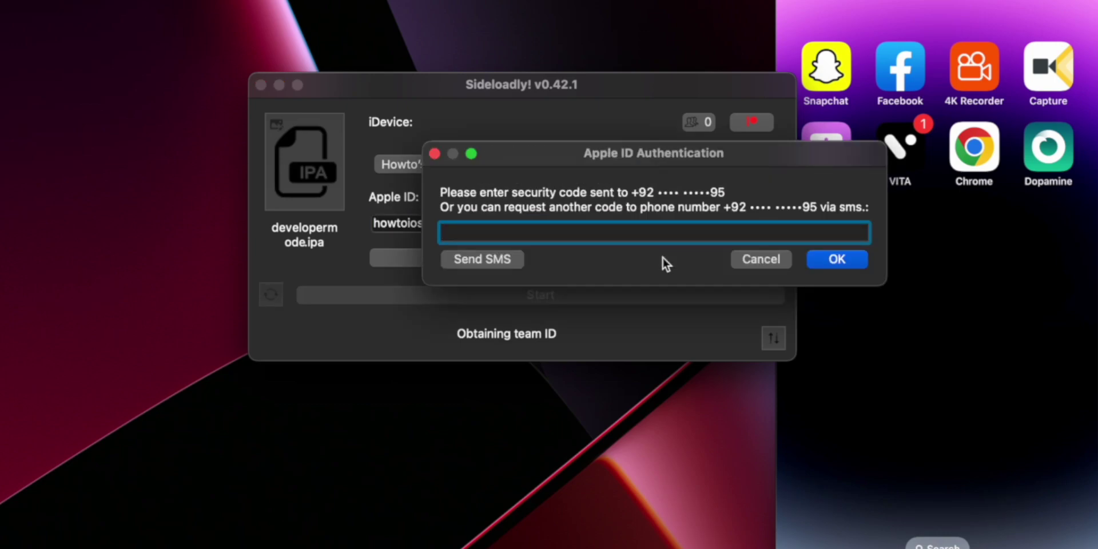
click(458, 261)
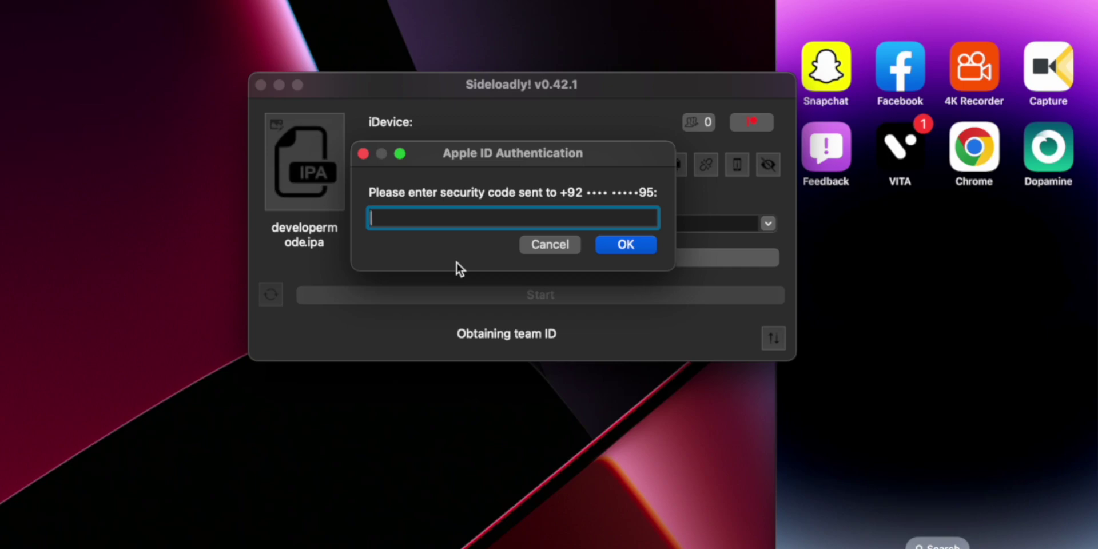
key(Return)
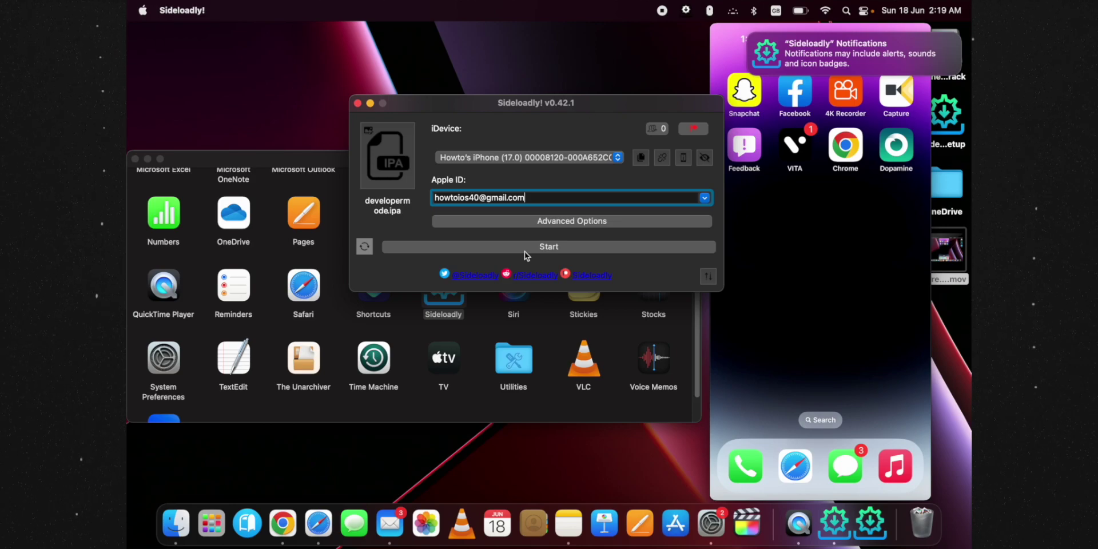
Restart the sideload, re-enter the Apple ID password, and let it finish installing
click(525, 250)
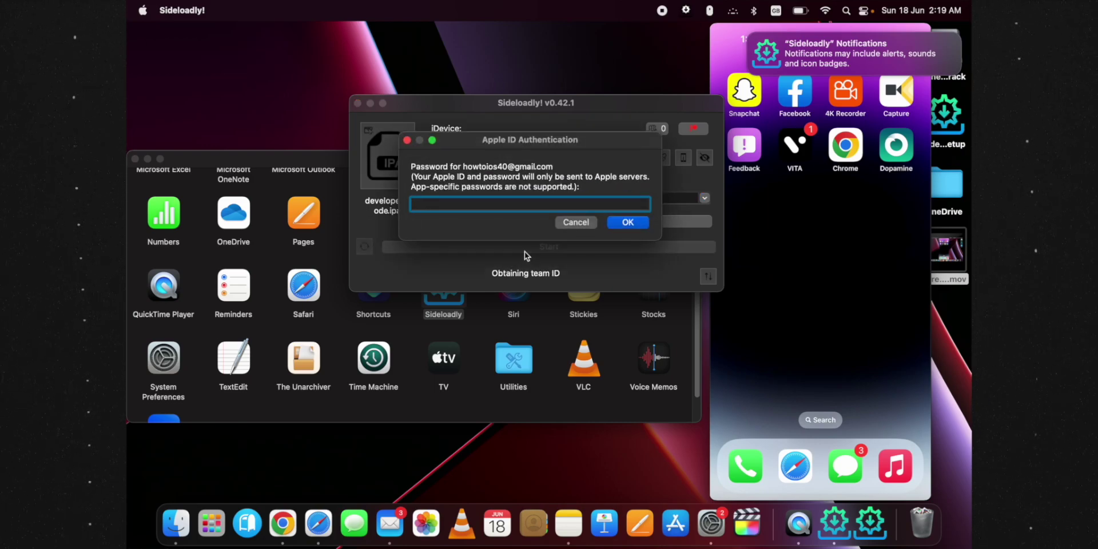
text(••)
text(•••••••)
click(628, 228)
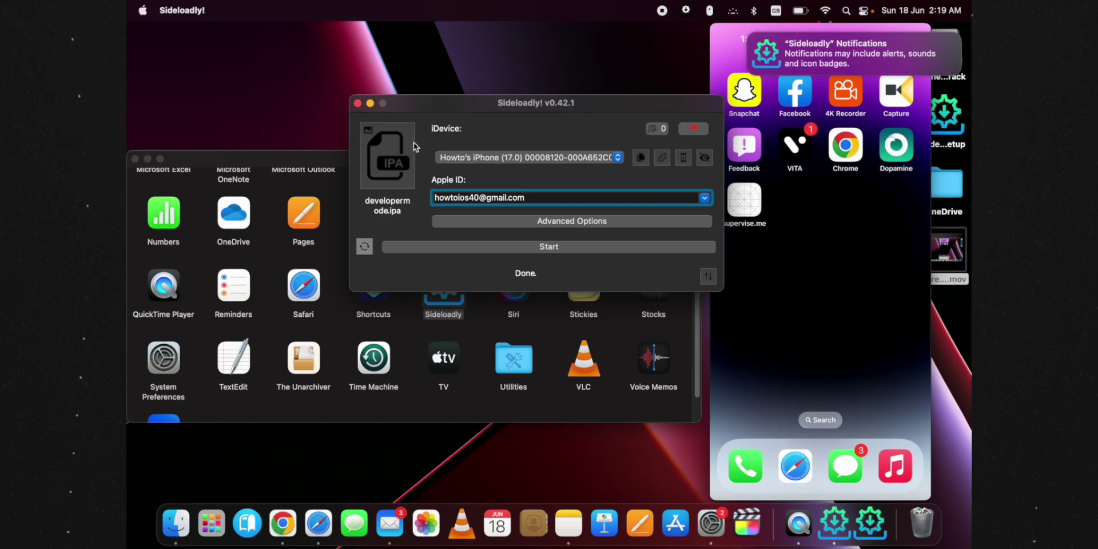
Minimize Sideloadly and Applications, dismiss the Sideloadly notification, and centre the iPhone mirror window
click(370, 103)
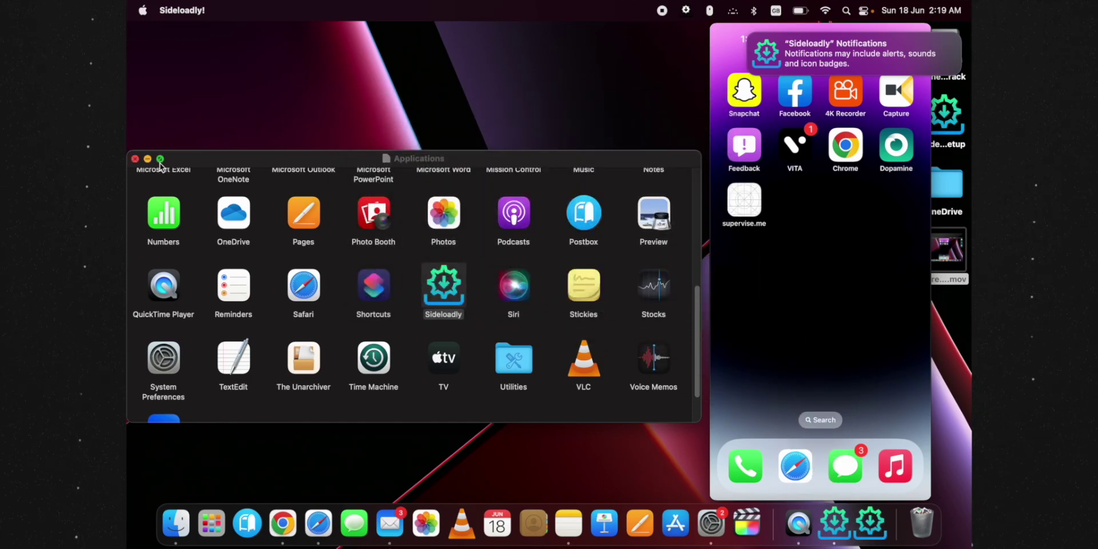
click(147, 158)
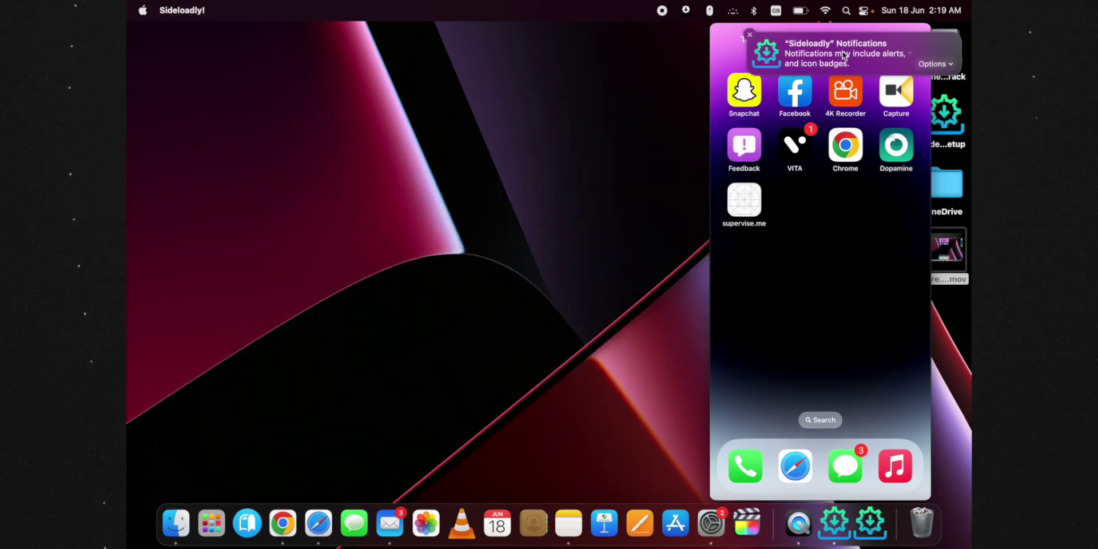
click(750, 37)
drag(758, 32, 496, 38)
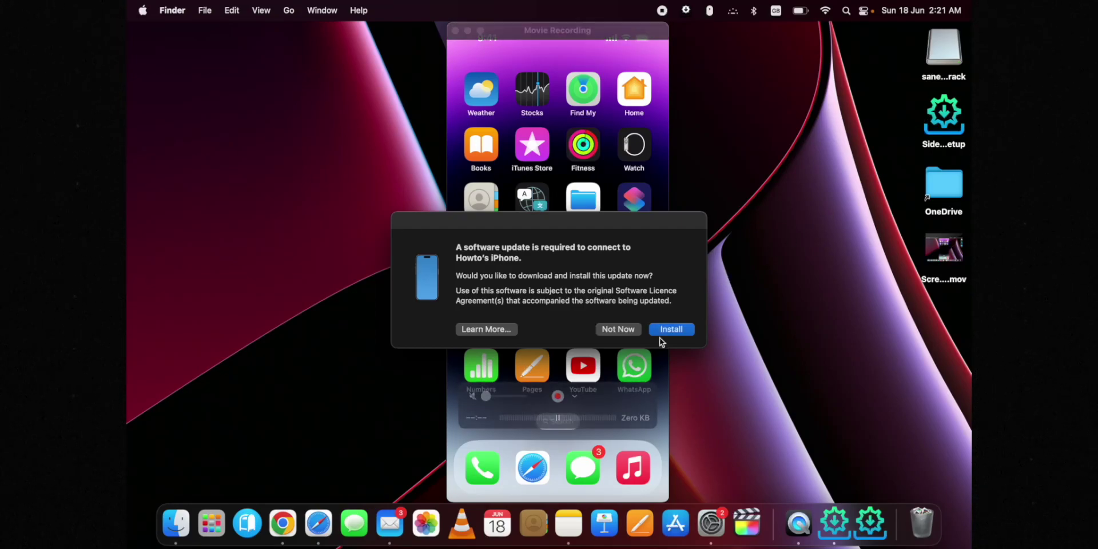
Decline the macOS software update prompt with Not Now
click(635, 330)
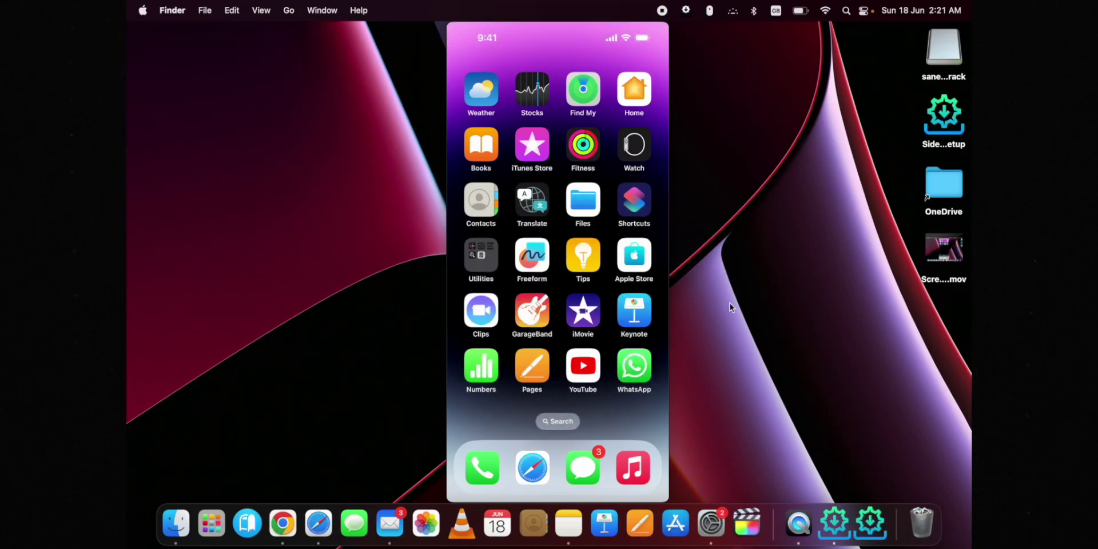